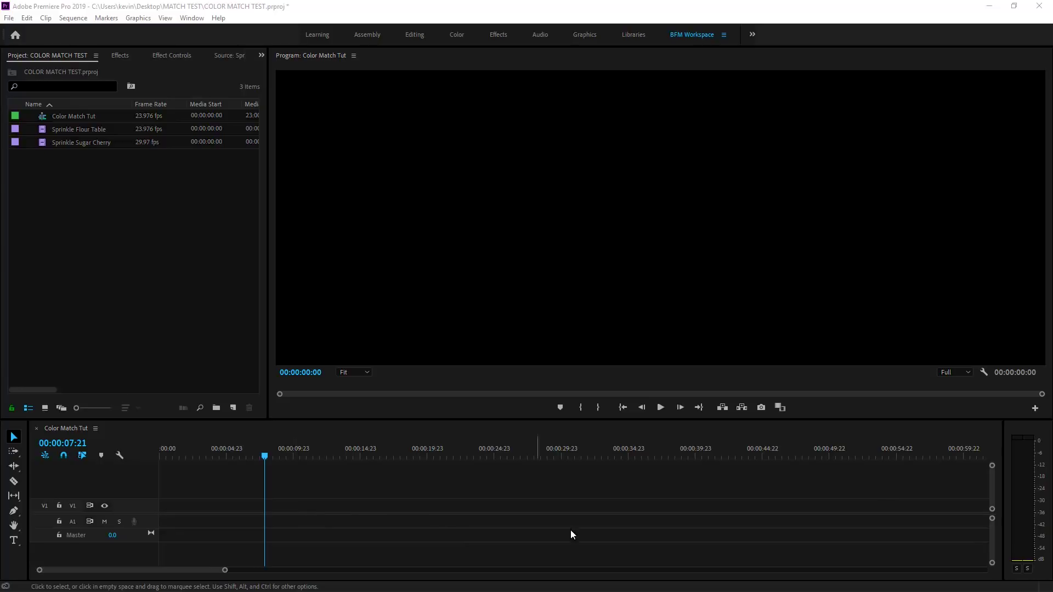
- Place the Sprinkle Flour Table clip at the start of V1 in the sequence
{"action": "left_click", "coordinate": [986, 372]}
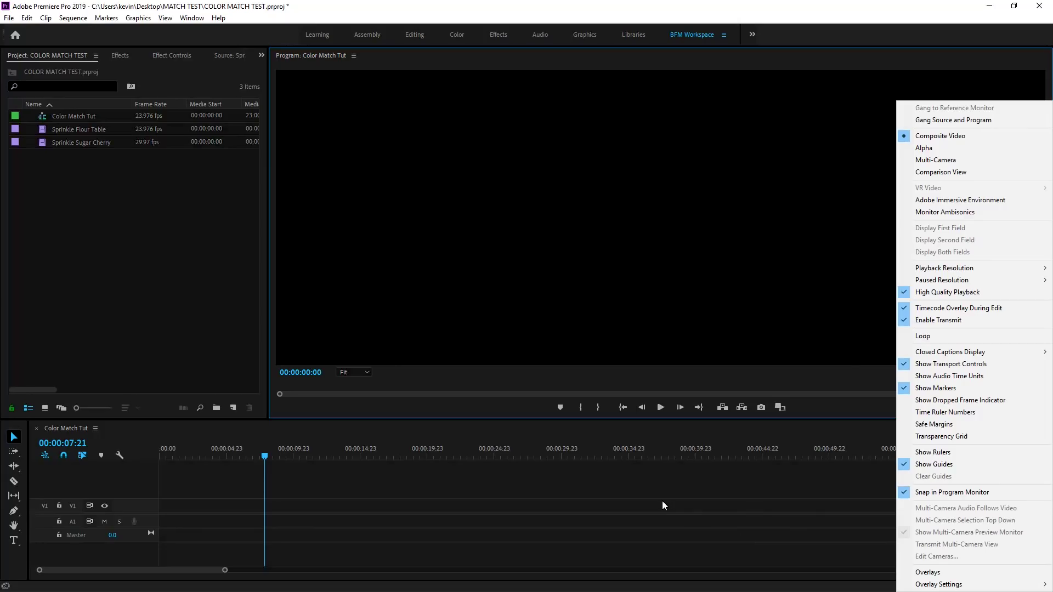
{"action": "left_click", "coordinate": [662, 502]}
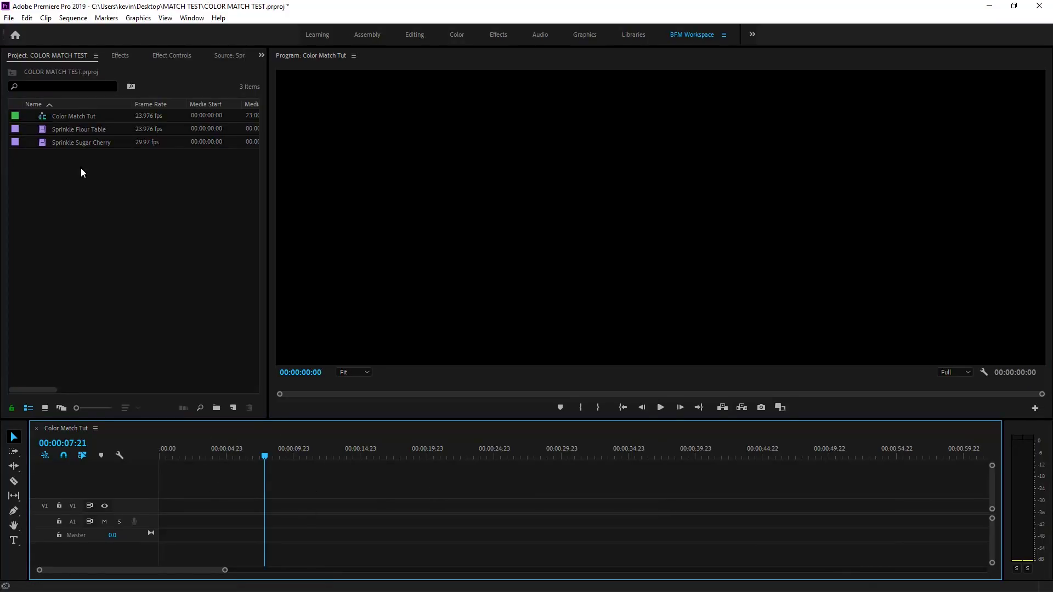
{"action": "left_click_drag", "start_coordinate": [42, 133], "coordinate": [159, 509]}
{"action": "left_click_drag", "start_coordinate": [209, 448], "coordinate": [159, 455]}
- Trim the flour clip to end at 00:00:05:05 and add Sprinkle Sugar Cherry after it
{"action": "key", "text": "space"}
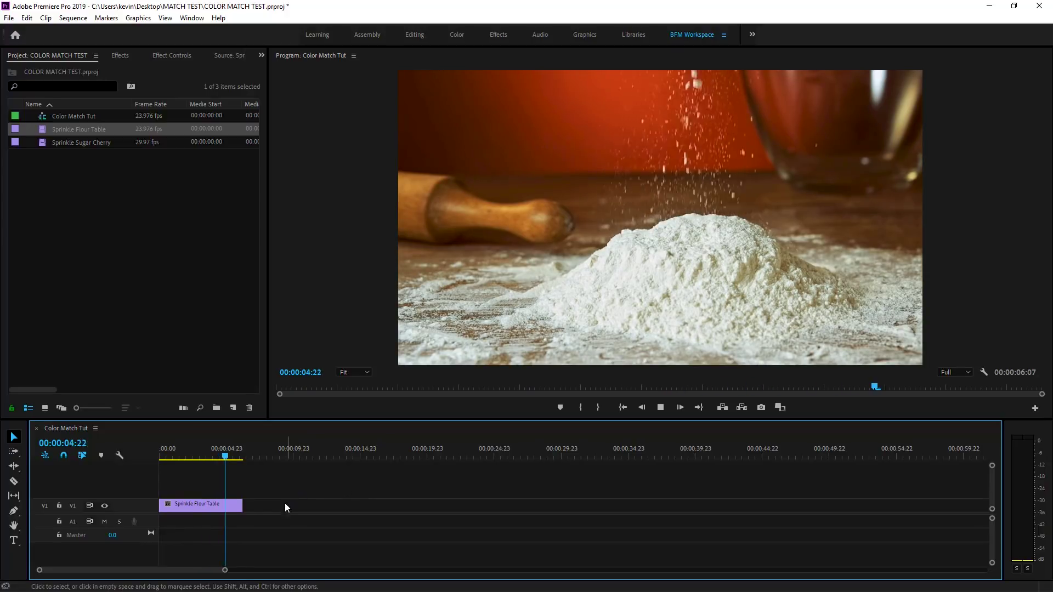
{"action": "key", "text": "space"}
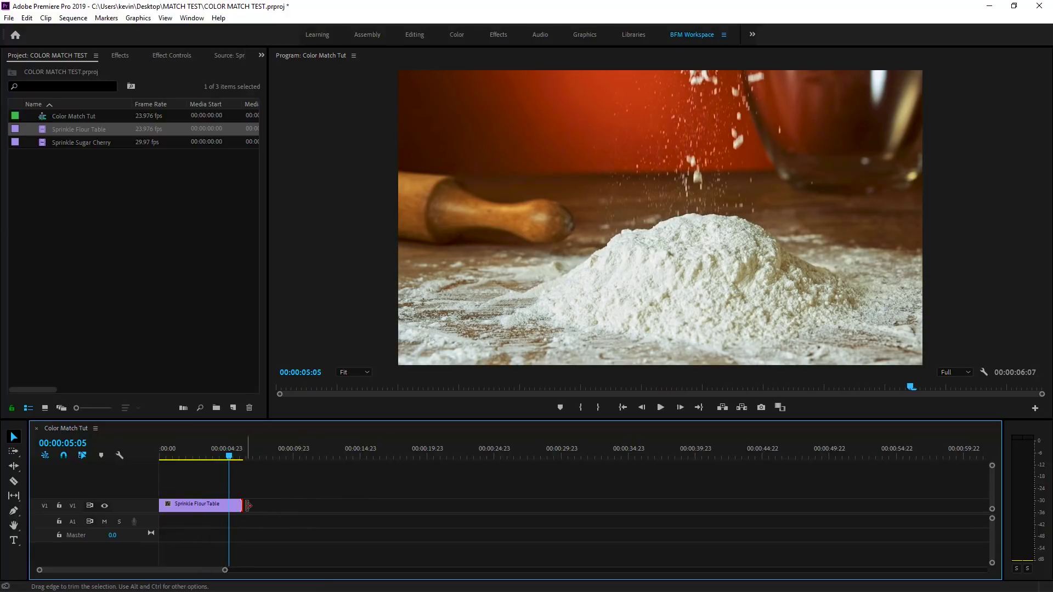
{"action": "left_click_drag", "start_coordinate": [247, 506], "coordinate": [230, 506]}
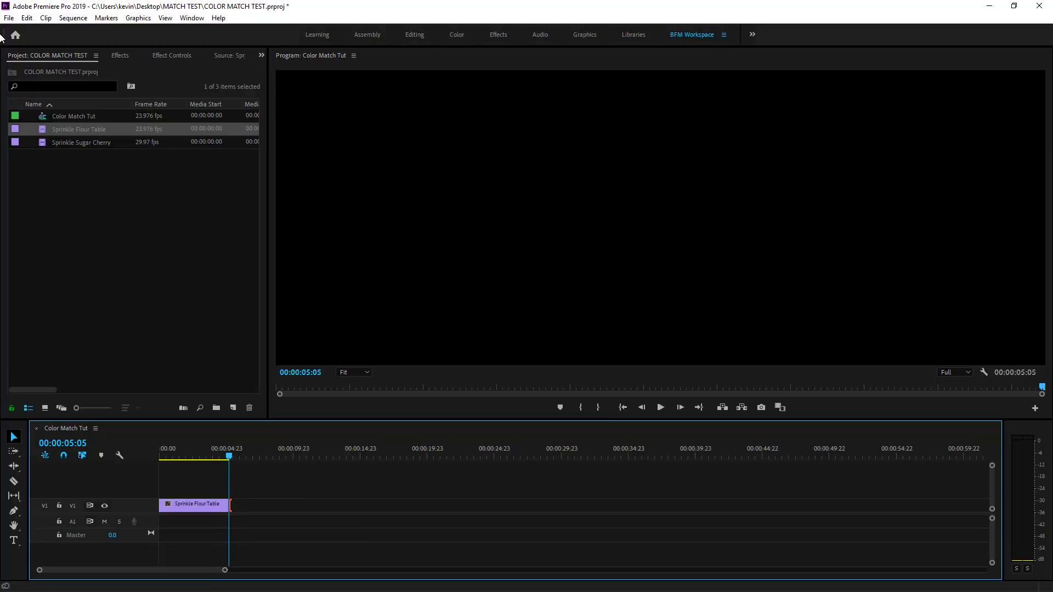
{"action": "left_click_drag", "start_coordinate": [42, 144], "coordinate": [219, 442]}
- Play from 00:00:04:15 across the cut into the cherry clip, then return to 00:00:03:04
{"action": "left_click", "coordinate": [222, 453]}
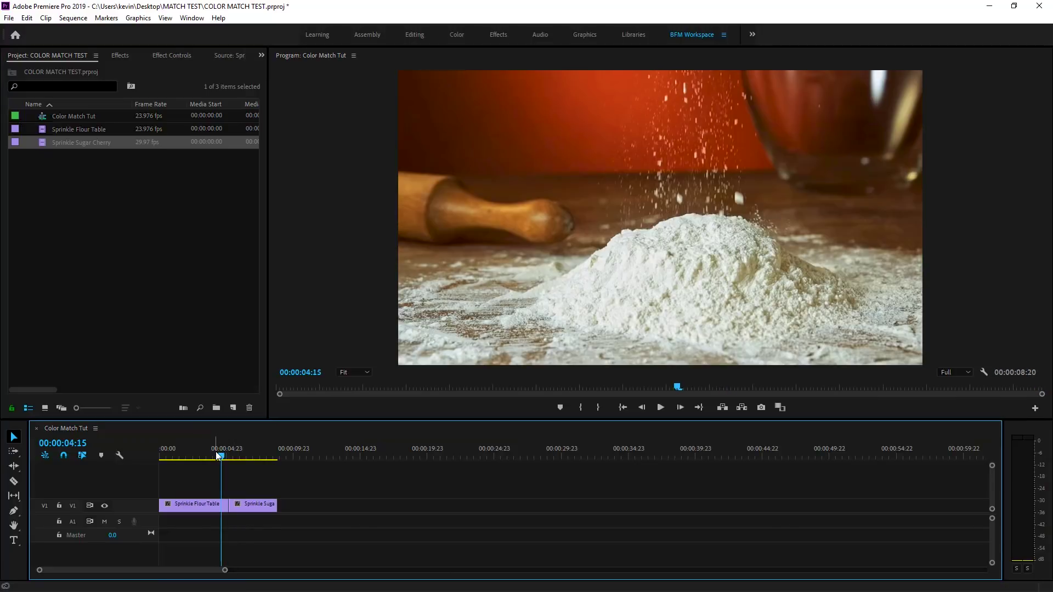
{"action": "key", "text": "space"}
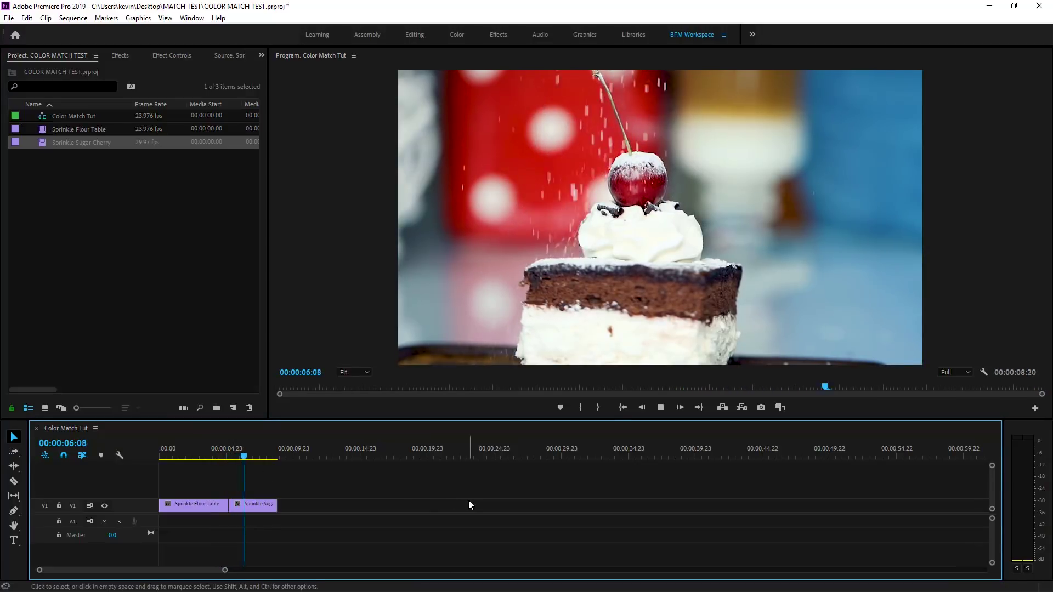
{"action": "key", "text": "space"}
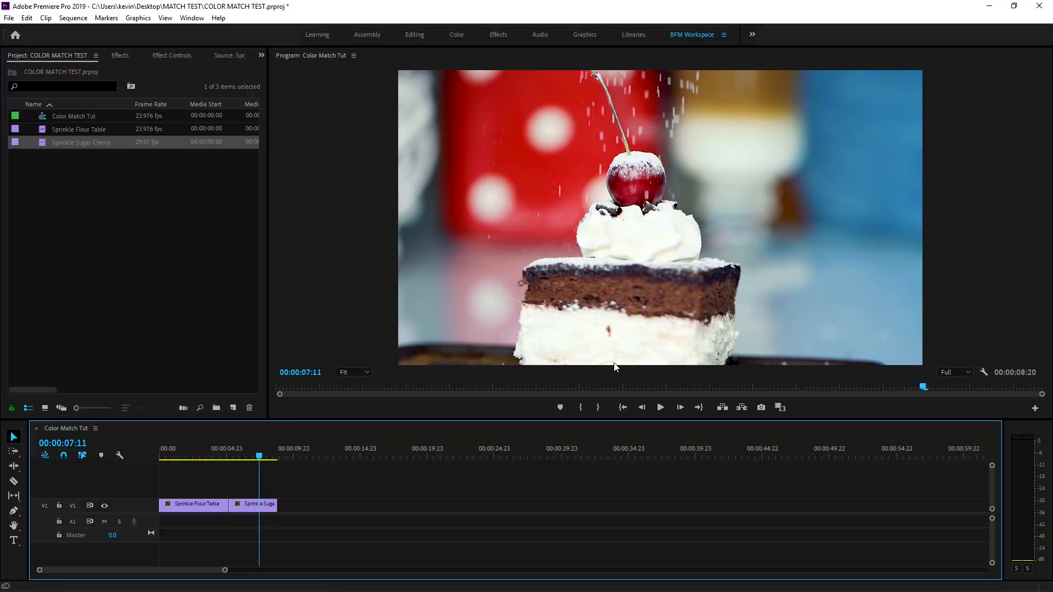
{"action": "left_click", "coordinate": [203, 457]}
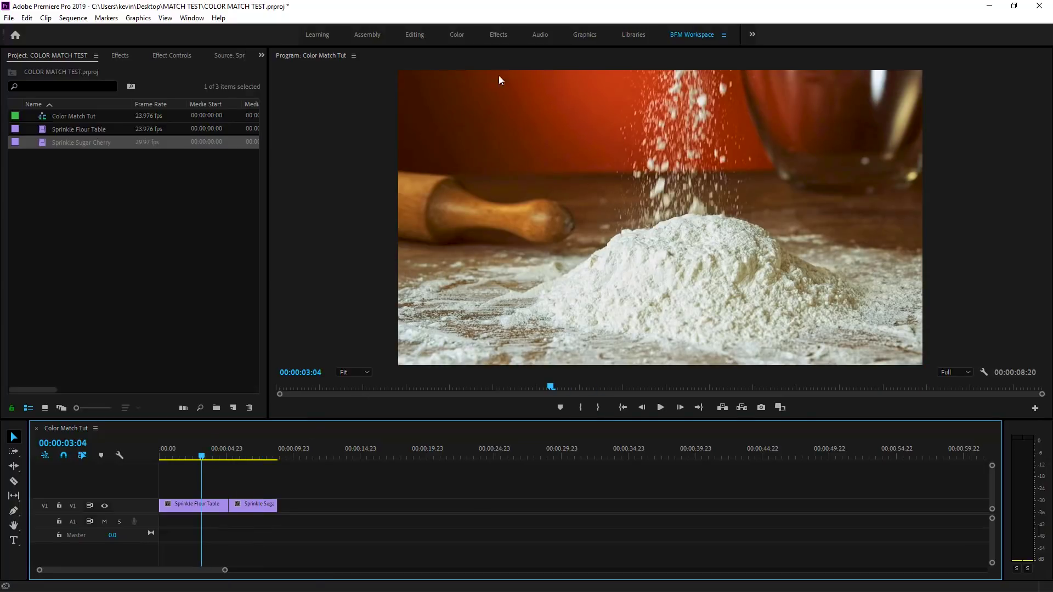
{"action": "left_click", "coordinate": [192, 18]}
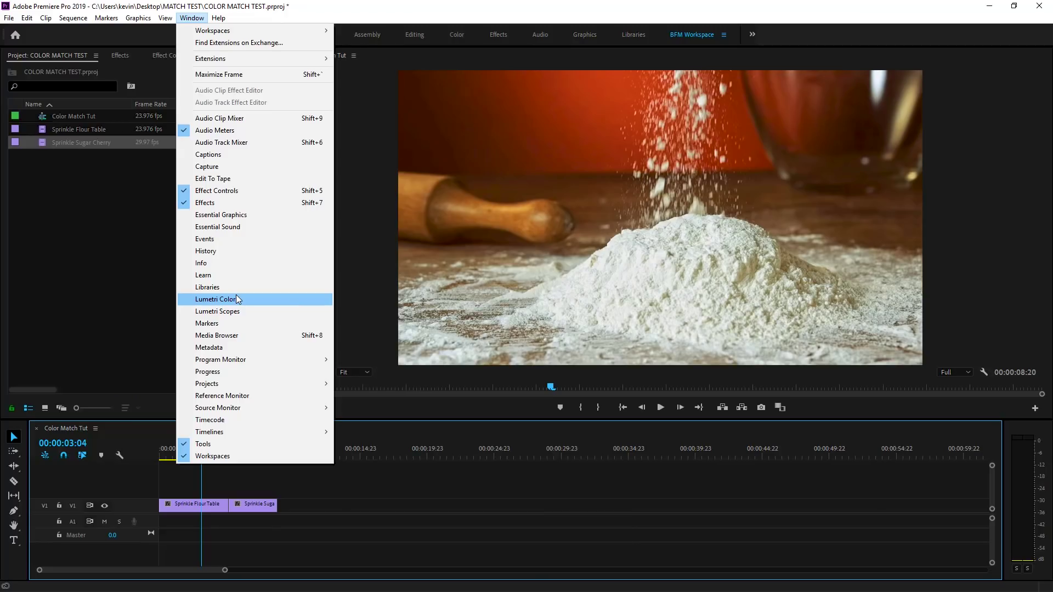
- Open Lumetri Color, preview the RGB Curves, then expand Color Wheels & Match in Comparison View
{"action": "left_click", "coordinate": [237, 296]}
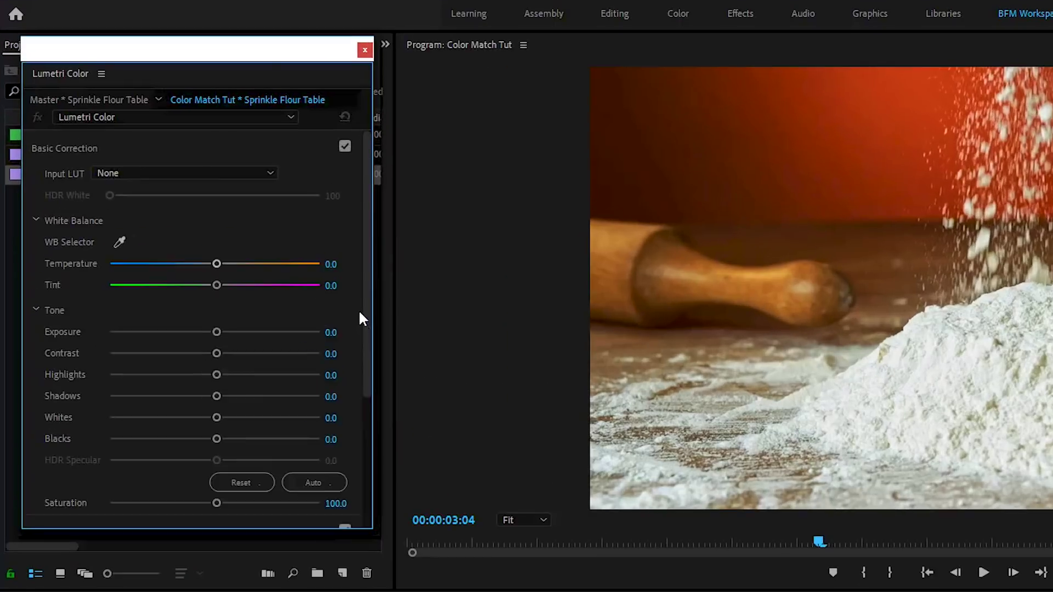
{"action": "scroll", "coordinate": [242, 263], "scroll_direction": "down", "scroll_amount": 5}
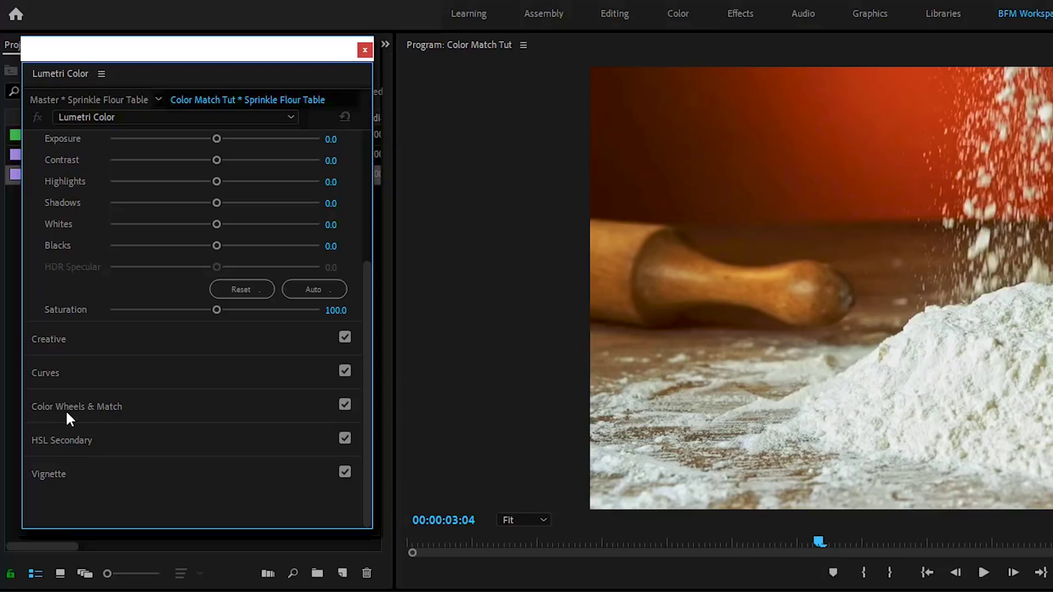
{"action": "left_click", "coordinate": [47, 373]}
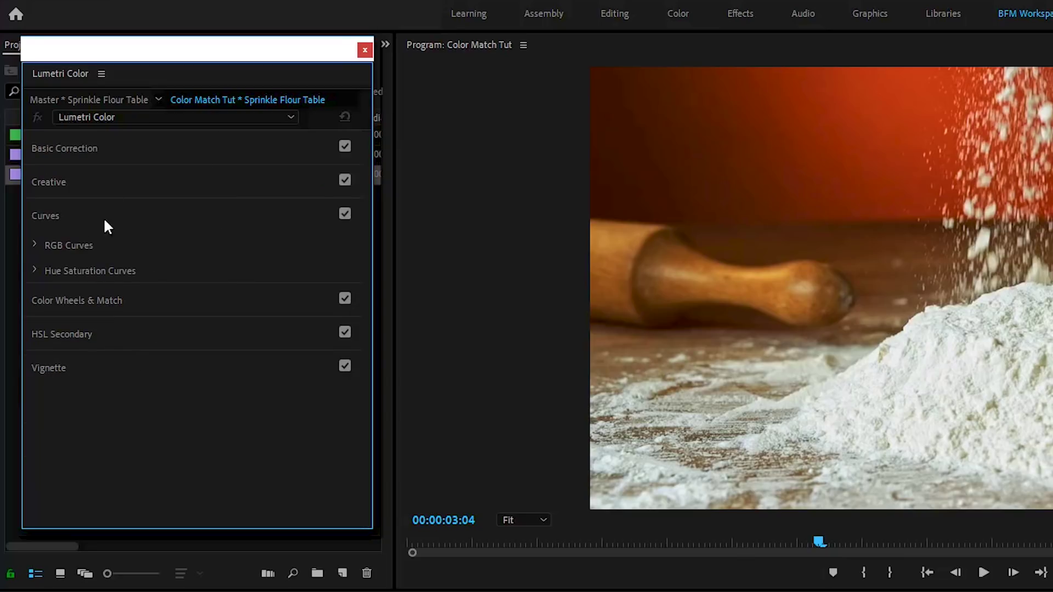
{"action": "left_click", "coordinate": [32, 244]}
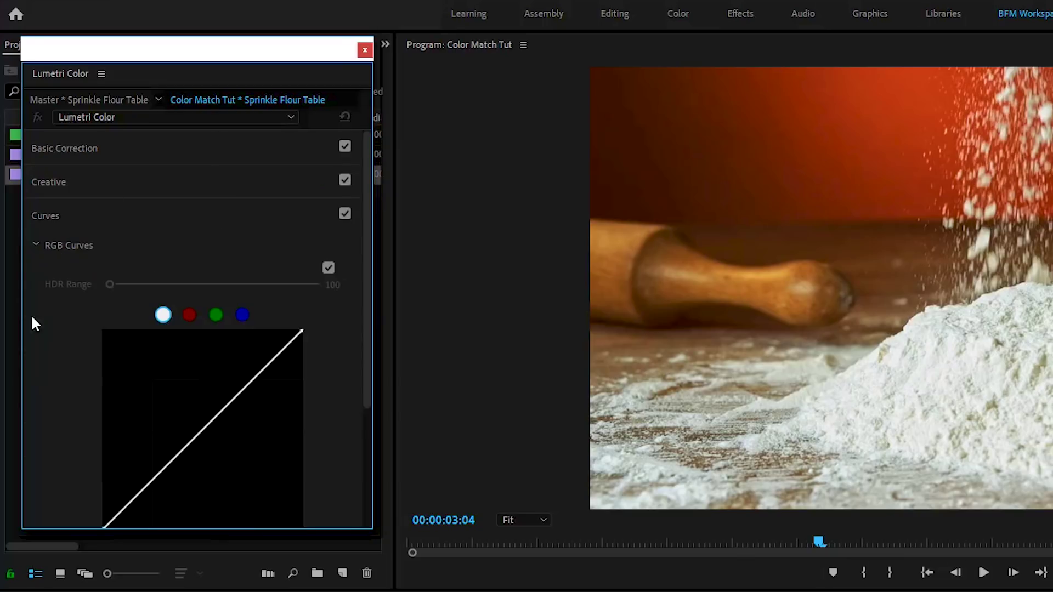
{"action": "left_click", "coordinate": [44, 217]}
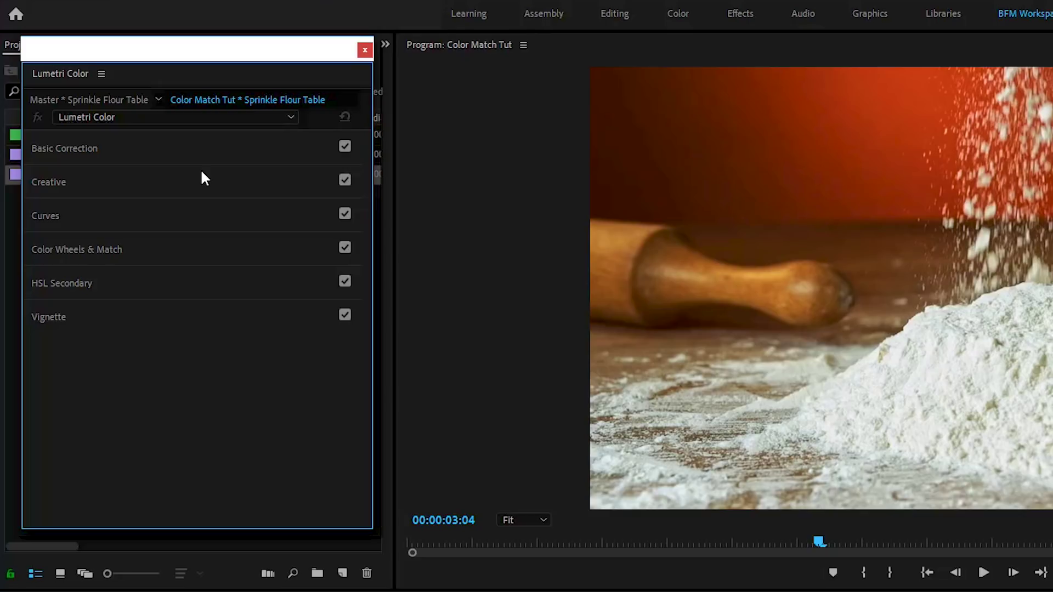
{"action": "left_click", "coordinate": [87, 254]}
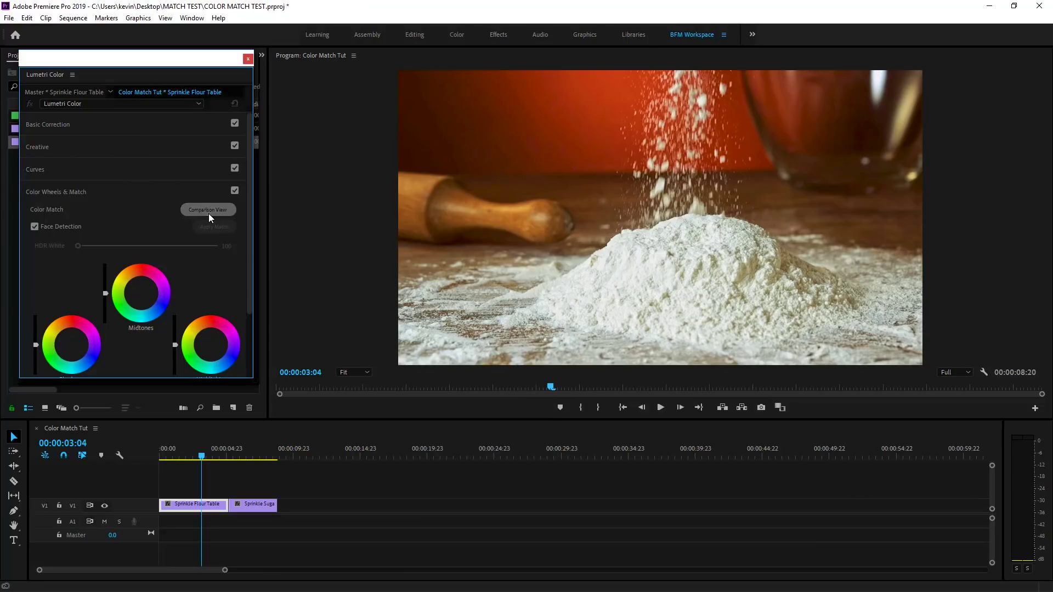
{"action": "left_click", "coordinate": [209, 214]}
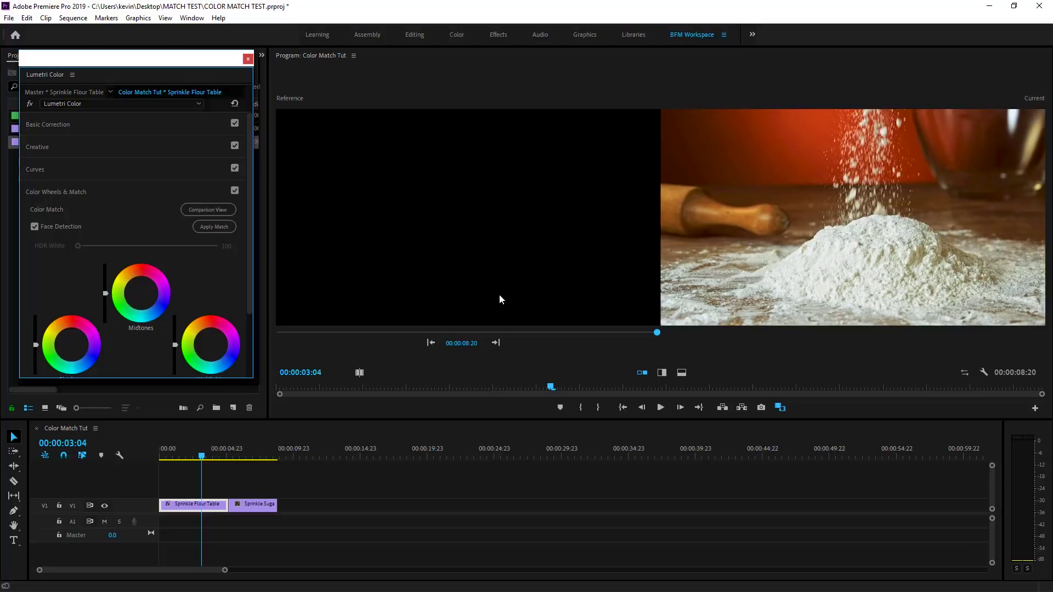
- Pick a cherry cake frame as the reference and apply the color match to the flour clip
{"action": "left_click_drag", "start_coordinate": [657, 332], "coordinate": [595, 339]}
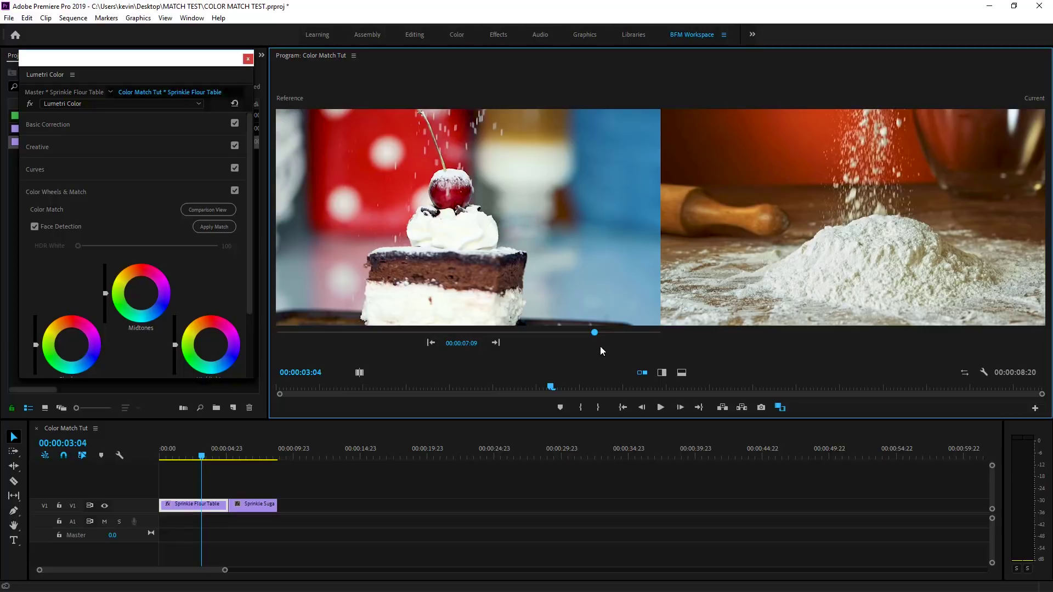
{"action": "left_click_drag", "start_coordinate": [593, 333], "coordinate": [557, 349]}
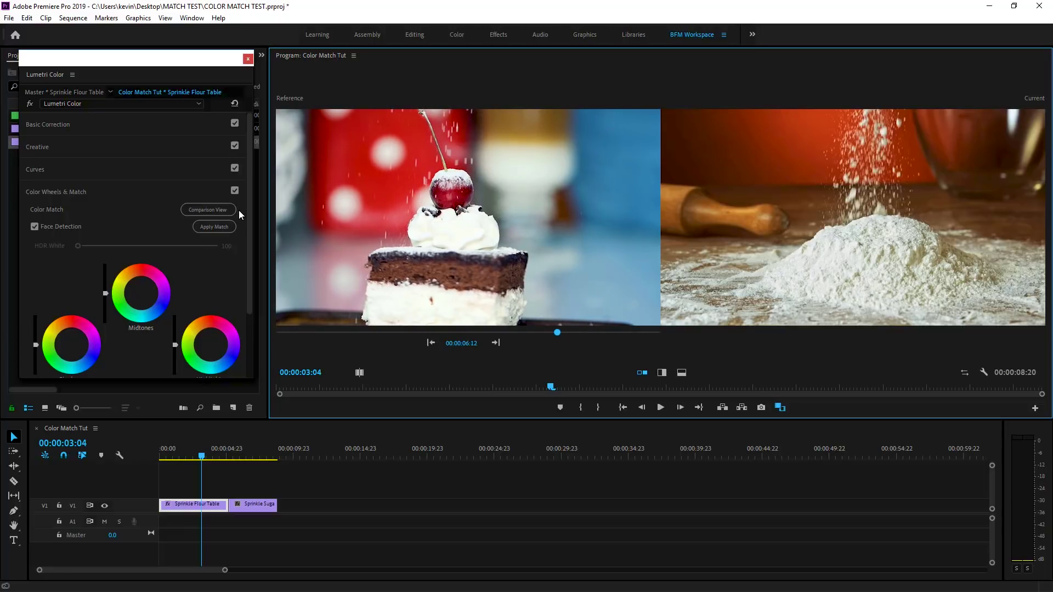
{"action": "left_click", "coordinate": [216, 227]}
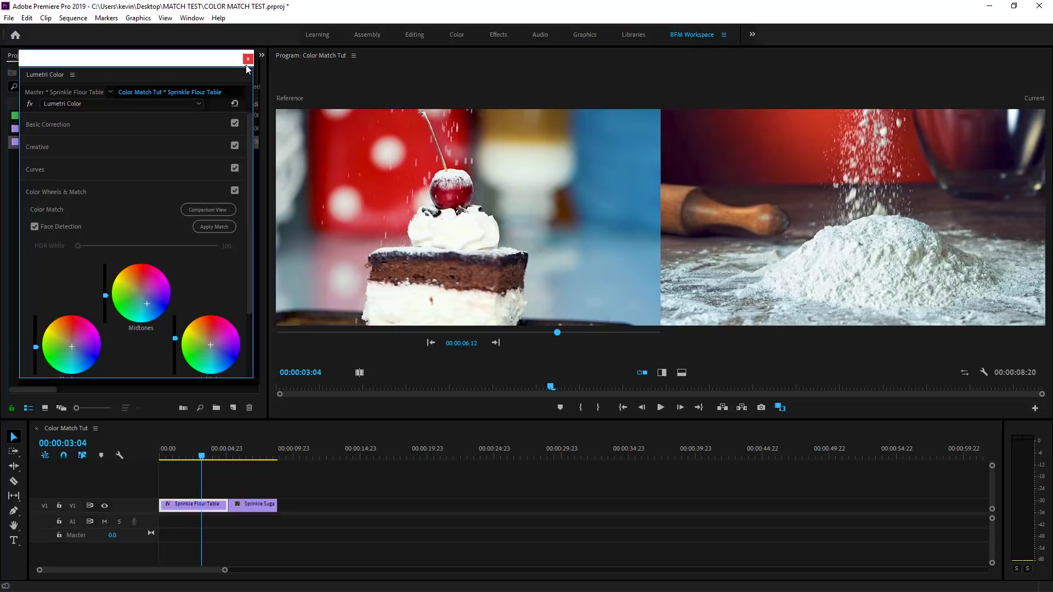
{"action": "left_click", "coordinate": [56, 125]}
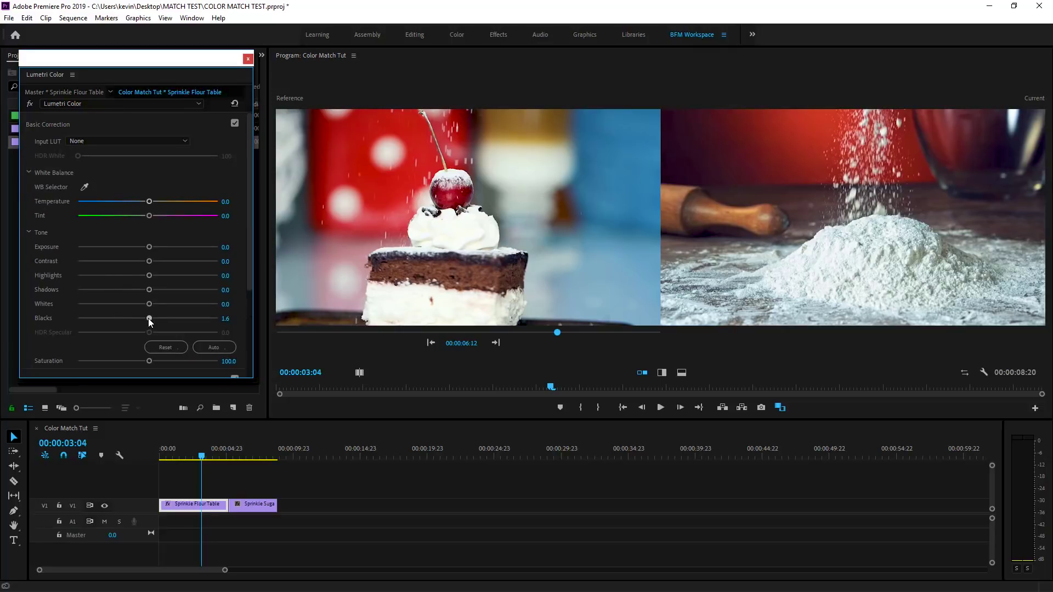
- Lower Blacks to -14.8 and raise Whites to 18.8, then close the floating Lumetri panel
{"action": "left_click_drag", "start_coordinate": [149, 319], "coordinate": [141, 320]}
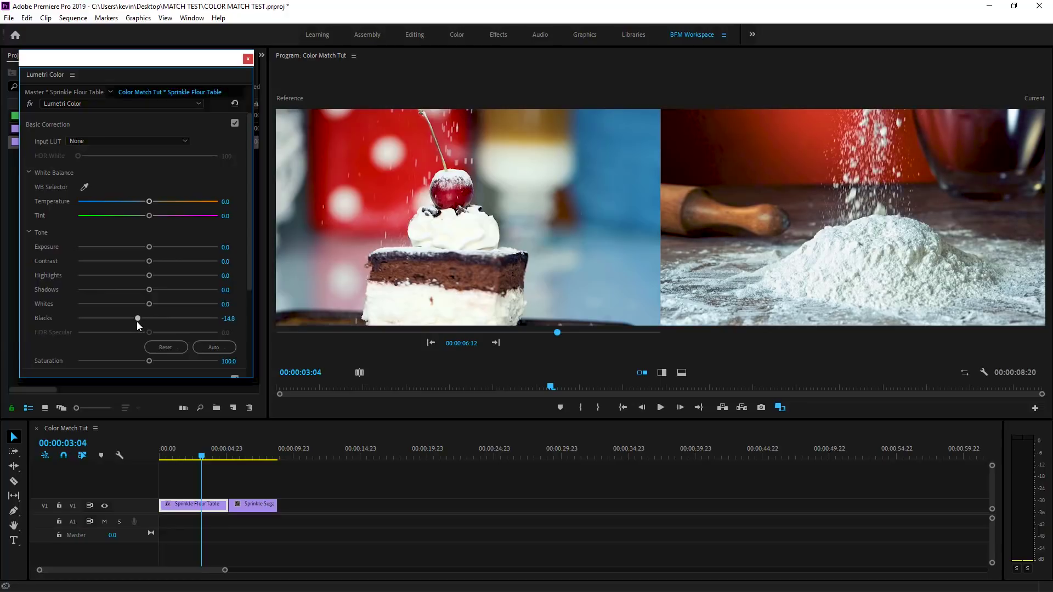
{"action": "left_click_drag", "start_coordinate": [153, 303], "coordinate": [158, 278]}
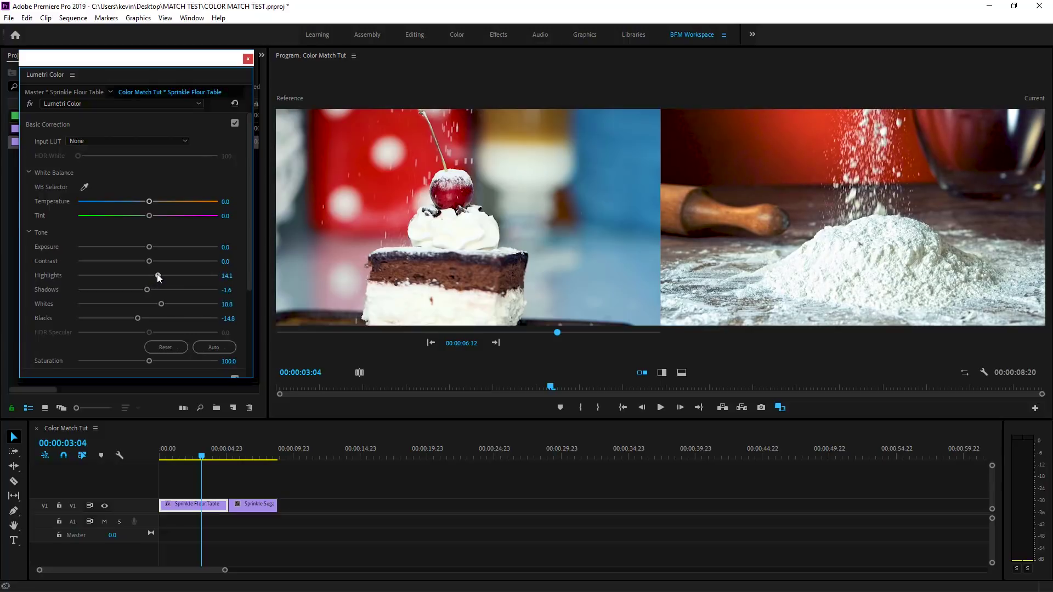
{"action": "left_click", "coordinate": [248, 59]}
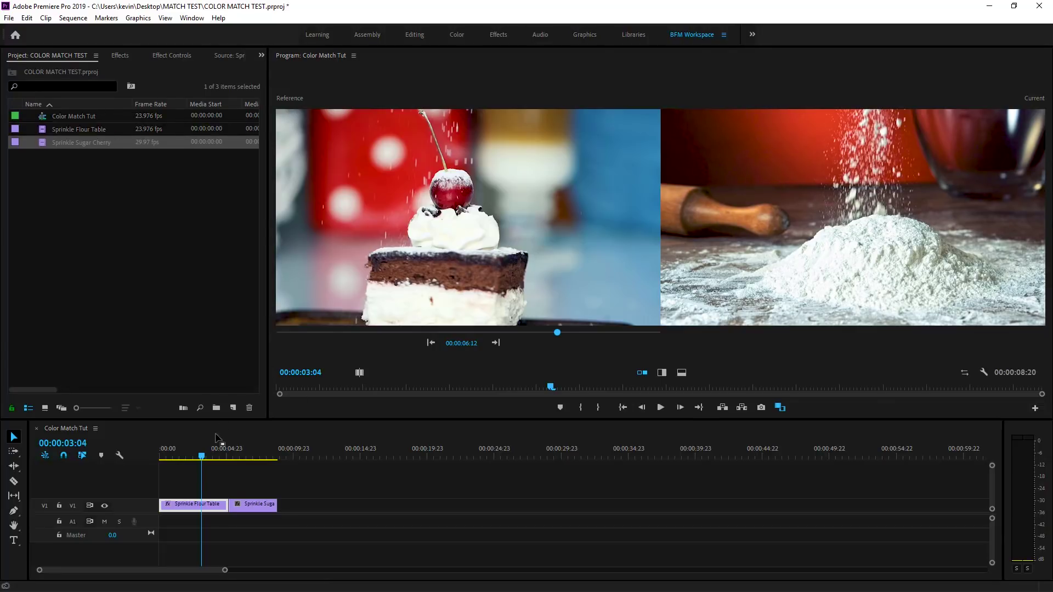
- Switch the Program Monitor to Composite Video and disable Lumetri Color in Effect Controls
{"action": "mouse_move", "coordinate": [202, 456]}
{"action": "left_mouse_down"}
{"action": "mouse_move", "coordinate": [246, 459]}
{"action": "mouse_move", "coordinate": [212, 465]}
{"action": "left_mouse_up"}
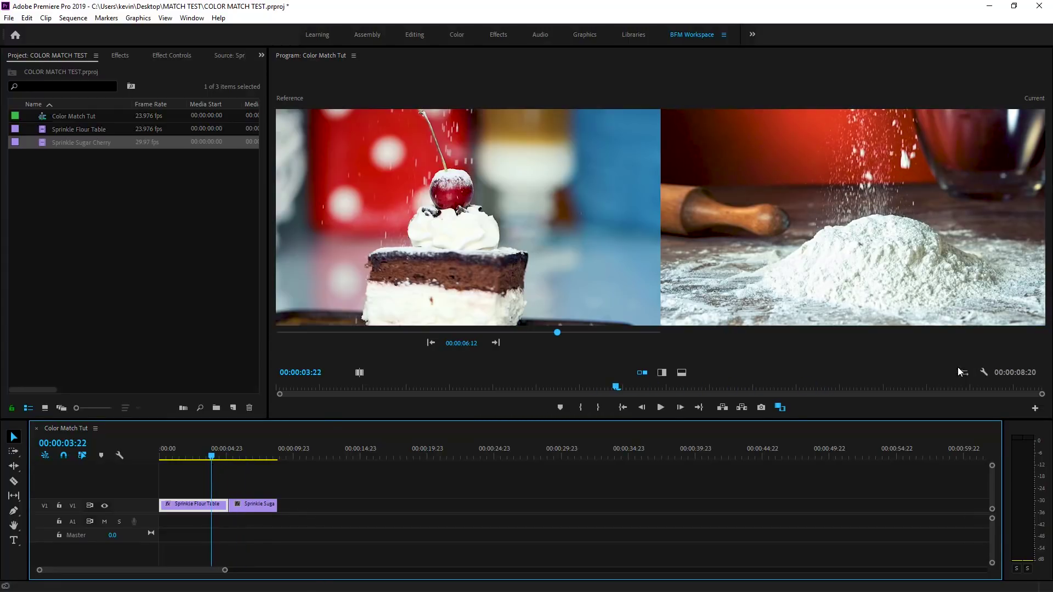
{"action": "left_click", "coordinate": [983, 372]}
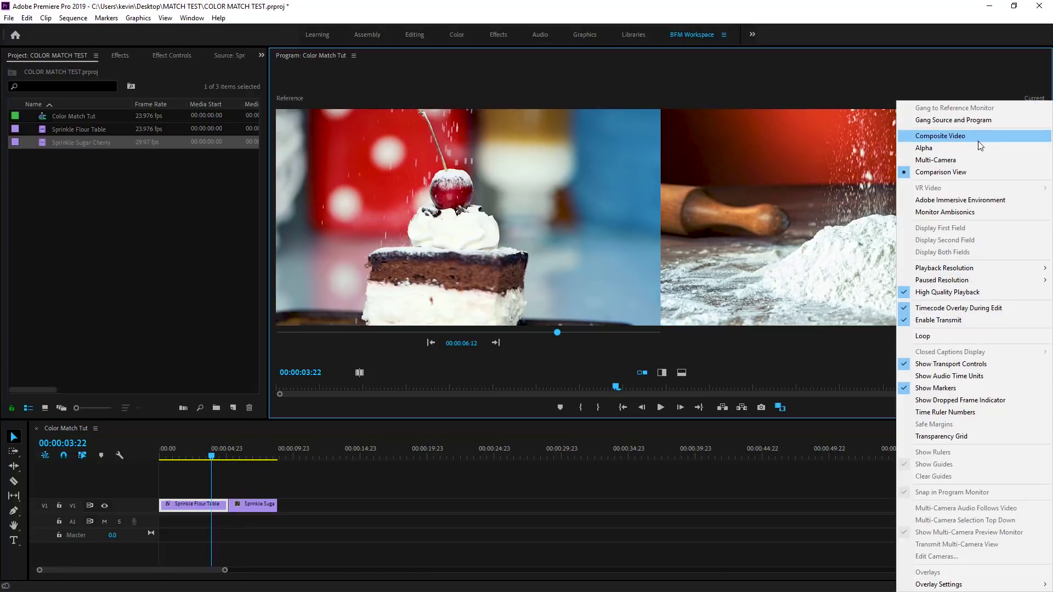
{"action": "left_click", "coordinate": [966, 137]}
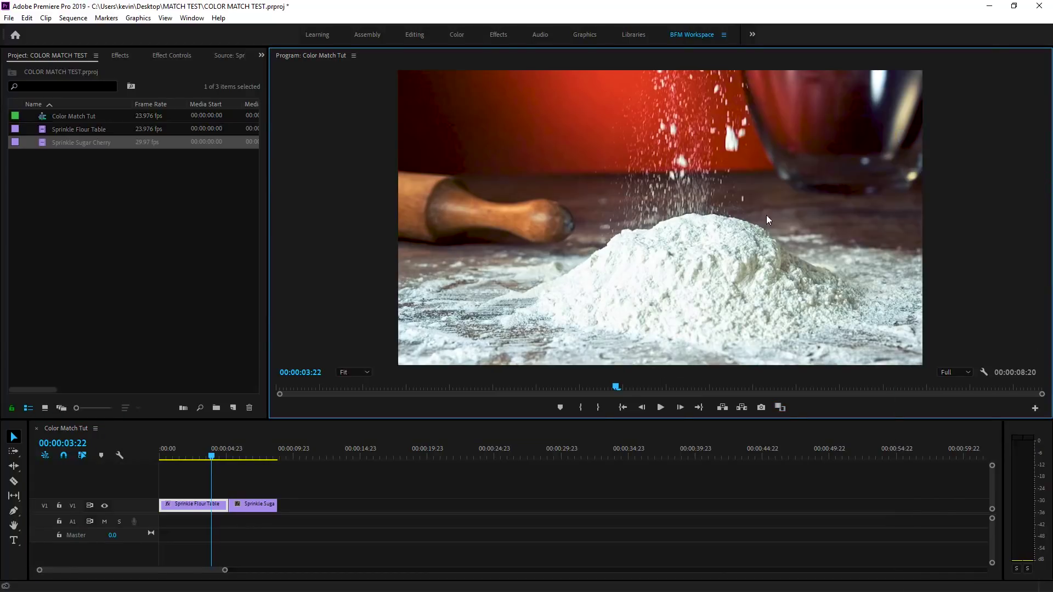
{"action": "left_click", "coordinate": [179, 55]}
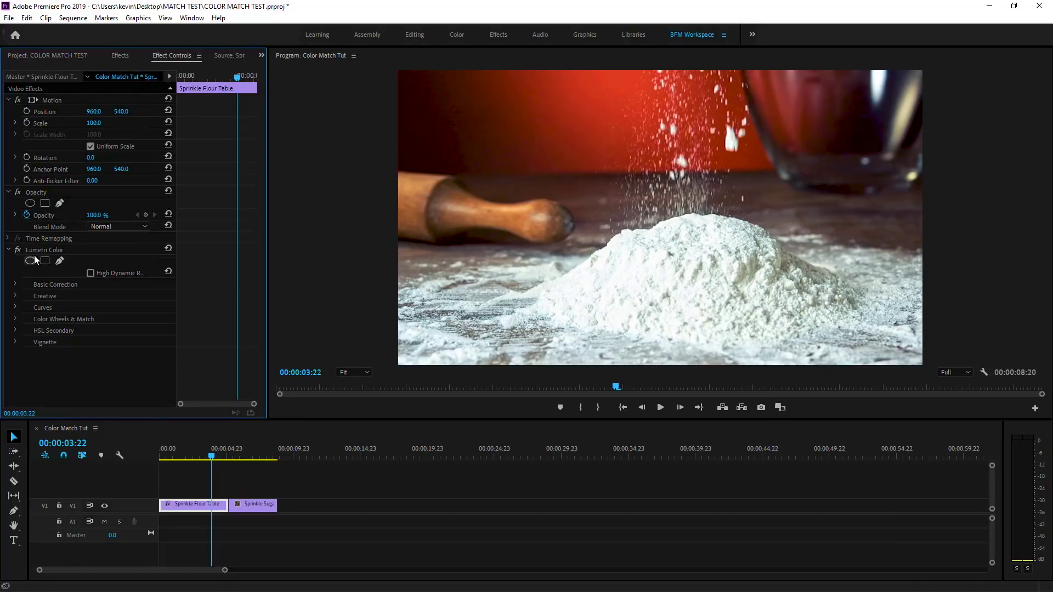
{"action": "left_click", "coordinate": [18, 250]}
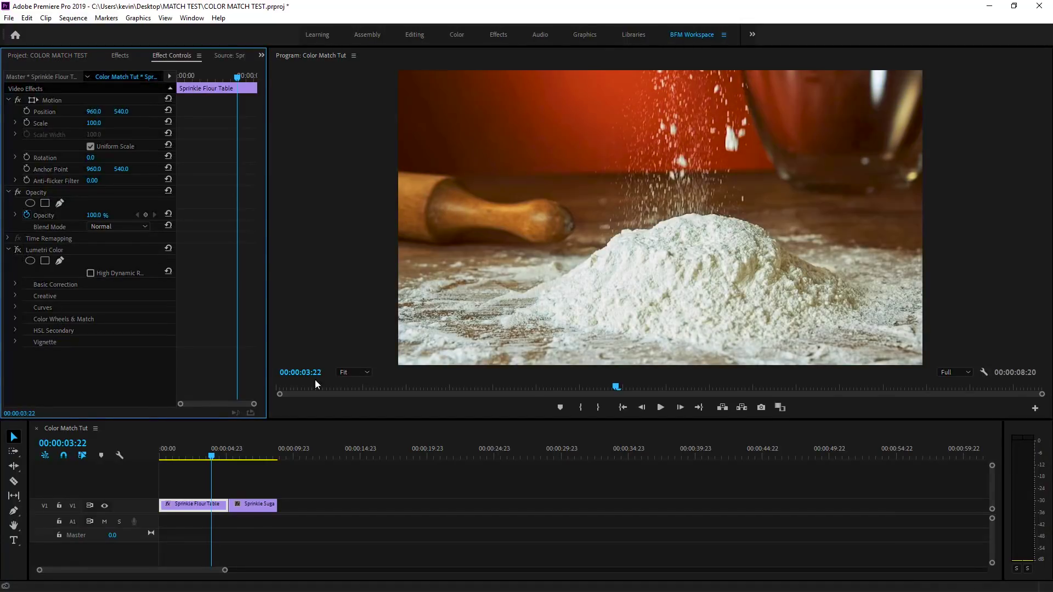
- Play the flour clip with Lumetri Color off and then on to compare the looks
{"action": "left_click", "coordinate": [204, 450]}
{"action": "key", "text": "space"}
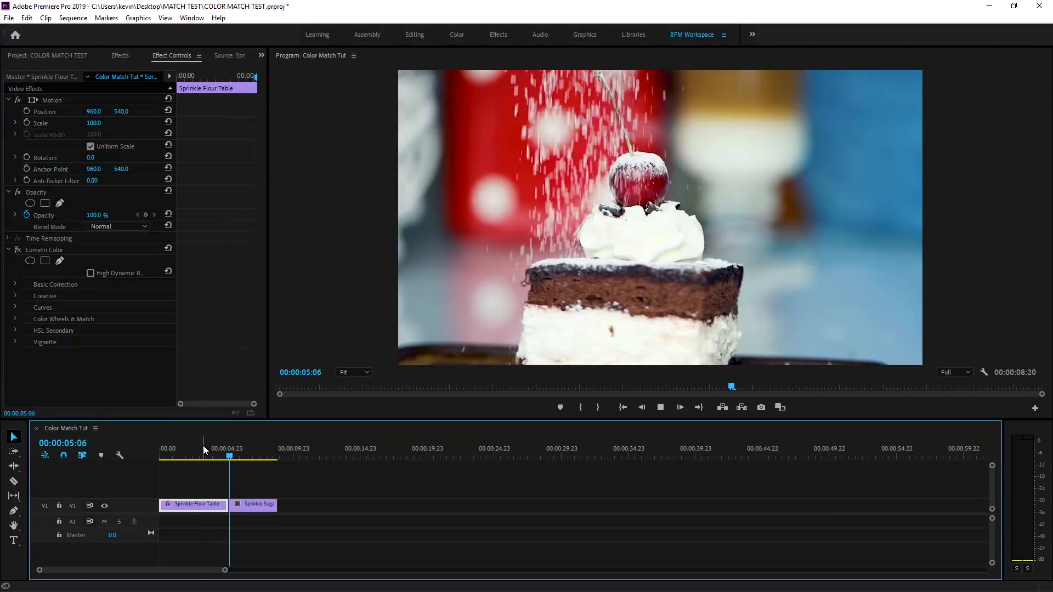
{"action": "key", "text": "space"}
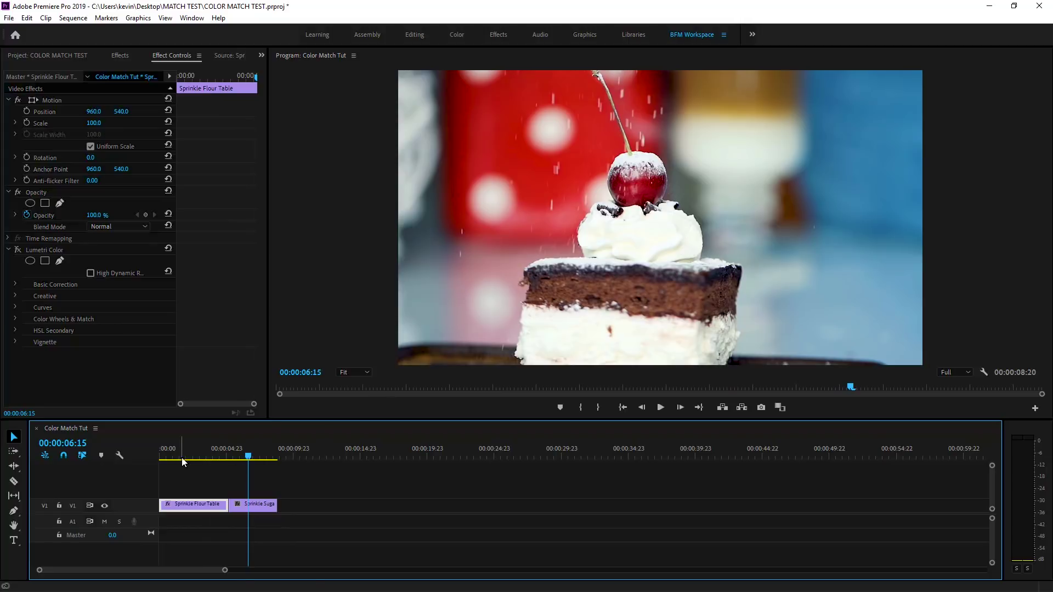
{"action": "left_click", "coordinate": [195, 451]}
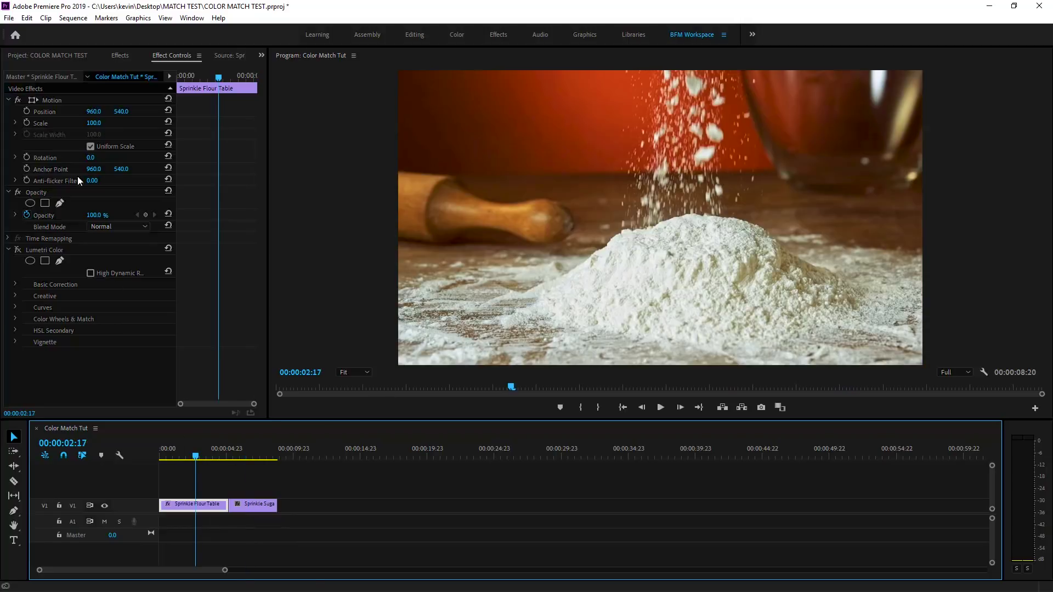
{"action": "left_click", "coordinate": [18, 250]}
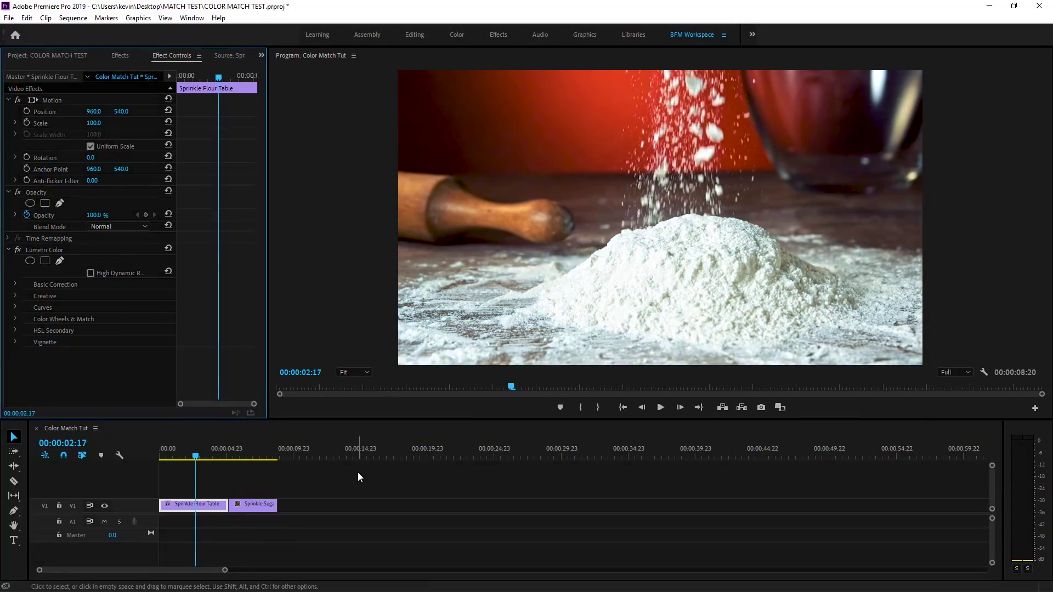
{"action": "key", "text": "space"}
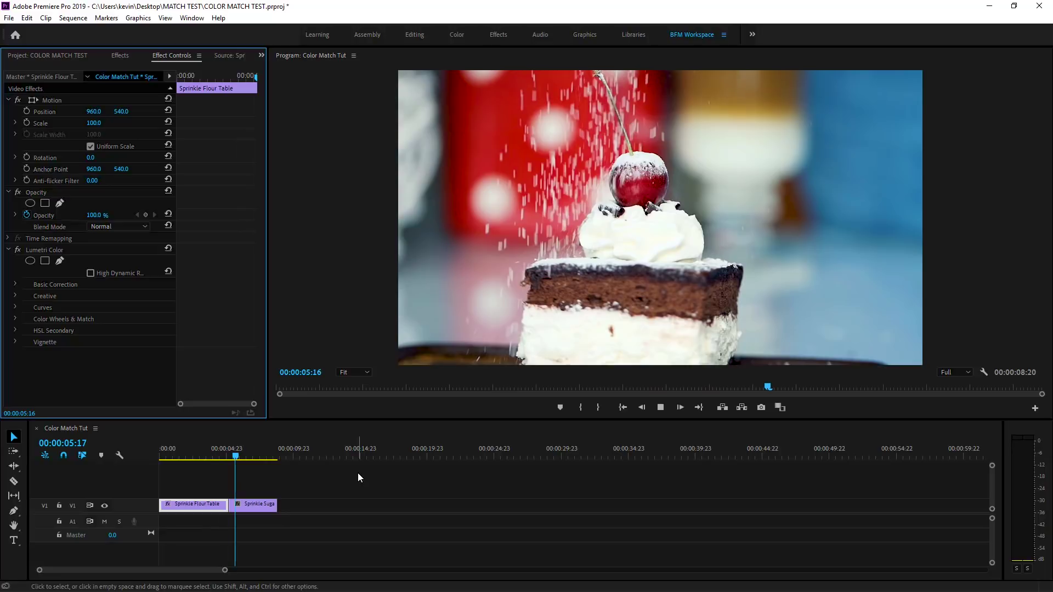
{"action": "key", "text": "space"}
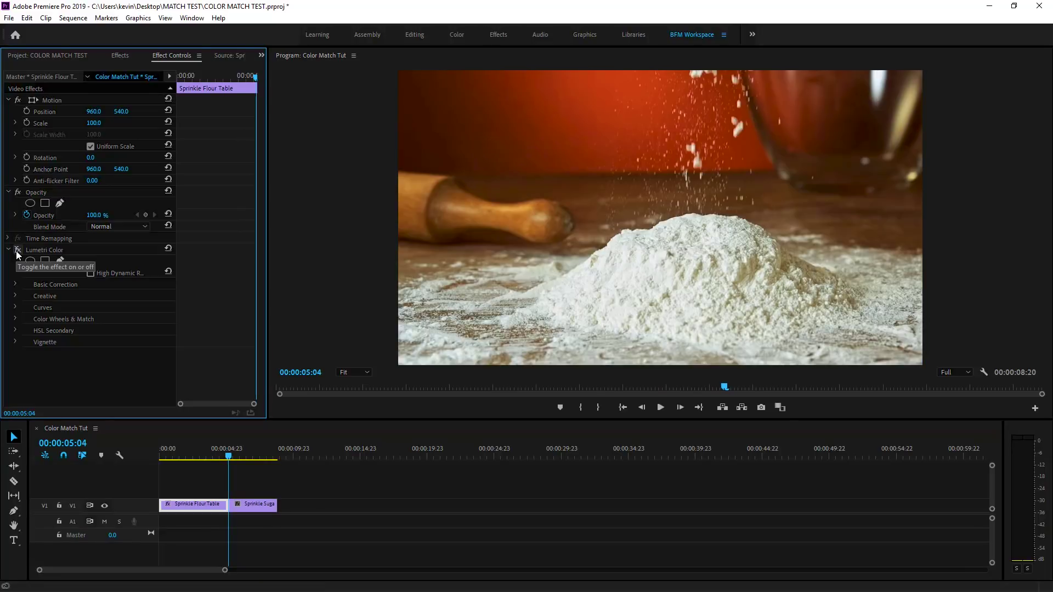
- Step frame by frame across the cut between the flour and cake clips
{"action": "key", "text": "Right"}
{"action": "key", "text": "Left"}
{"action": "key", "text": "Right"}
{"action": "key", "text": "Left"}
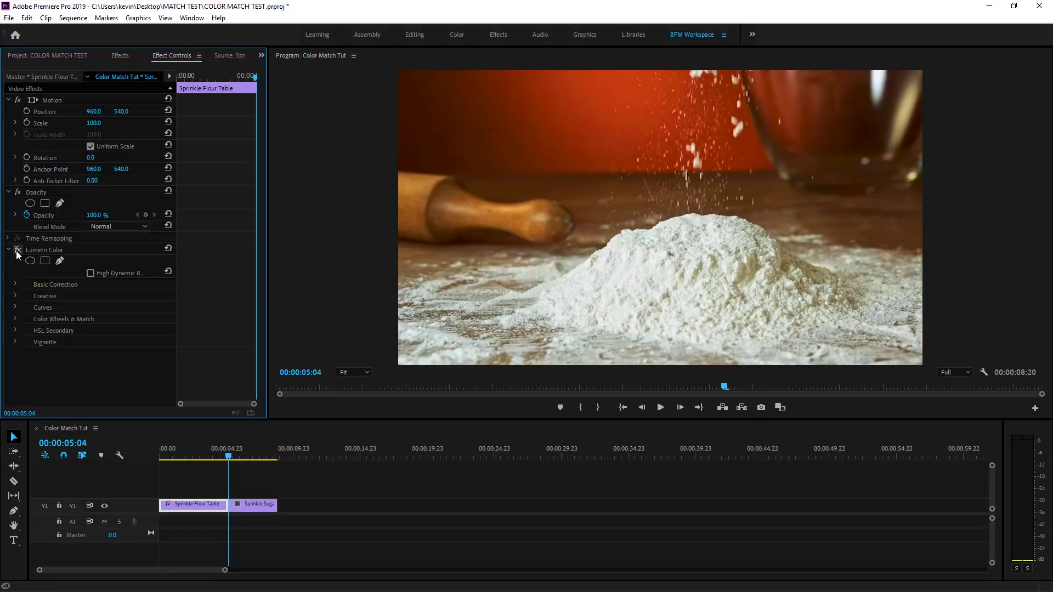
- Re-enable Lumetri Color at 00:00:03:14 in Comparison View, then return to Composite Video
{"action": "left_click", "coordinate": [984, 373]}
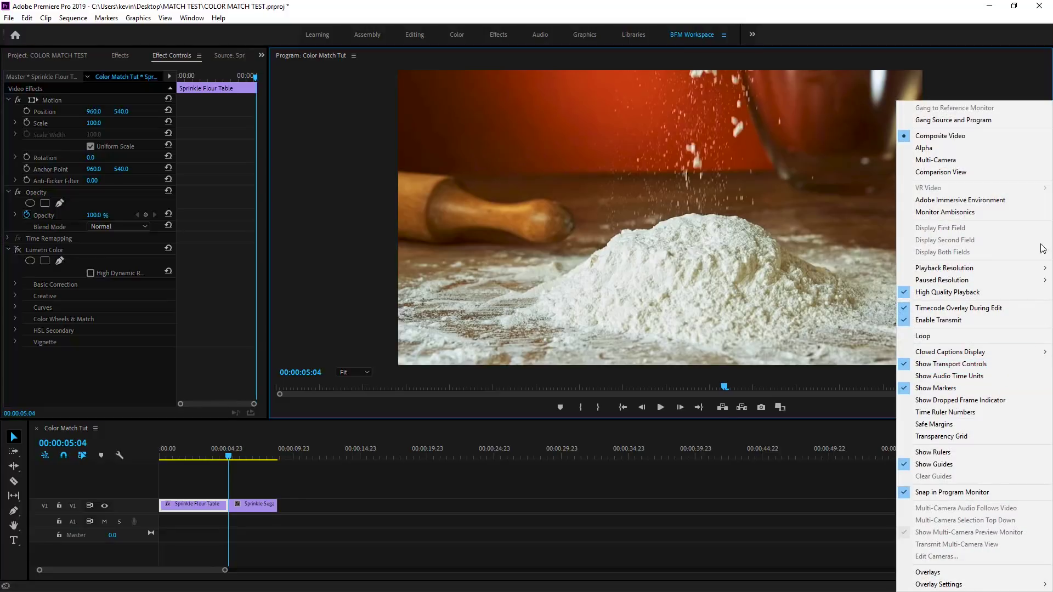
{"action": "left_click", "coordinate": [941, 172]}
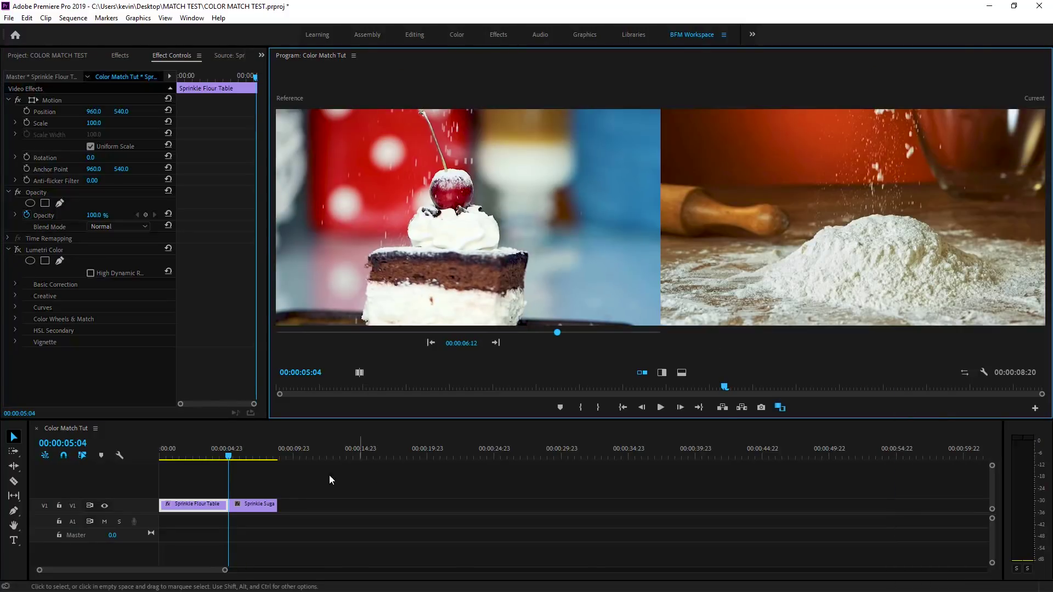
{"action": "left_click_drag", "start_coordinate": [230, 460], "coordinate": [207, 459]}
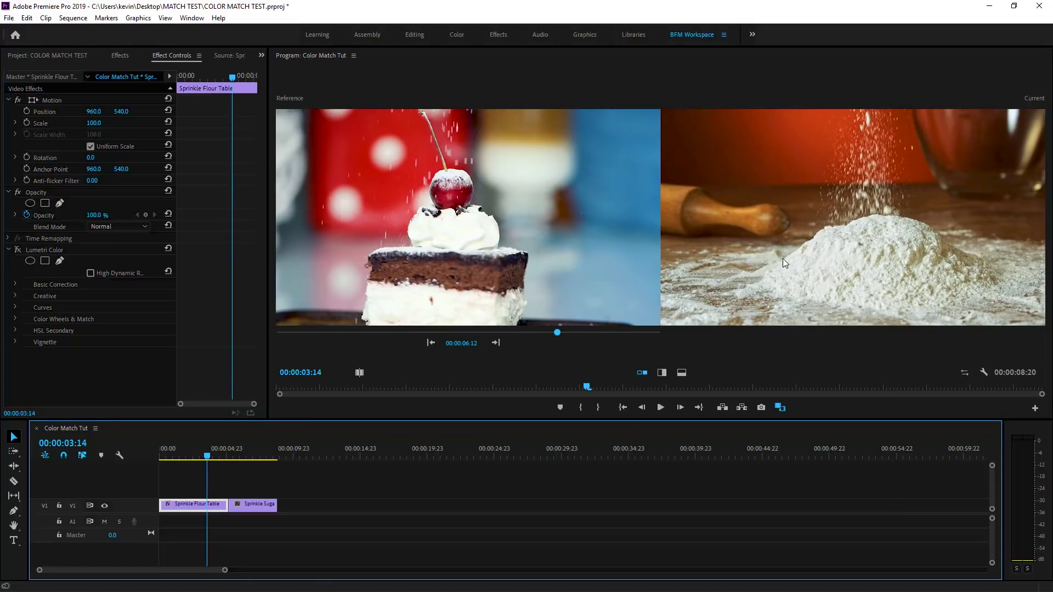
{"action": "left_click", "coordinate": [18, 249]}
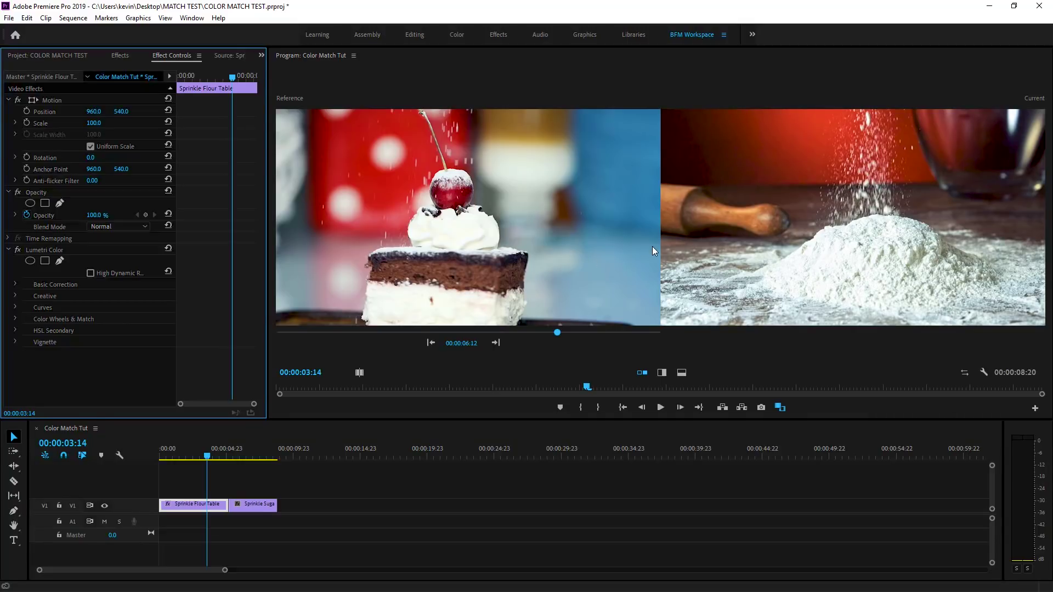
{"action": "left_click", "coordinate": [984, 373]}
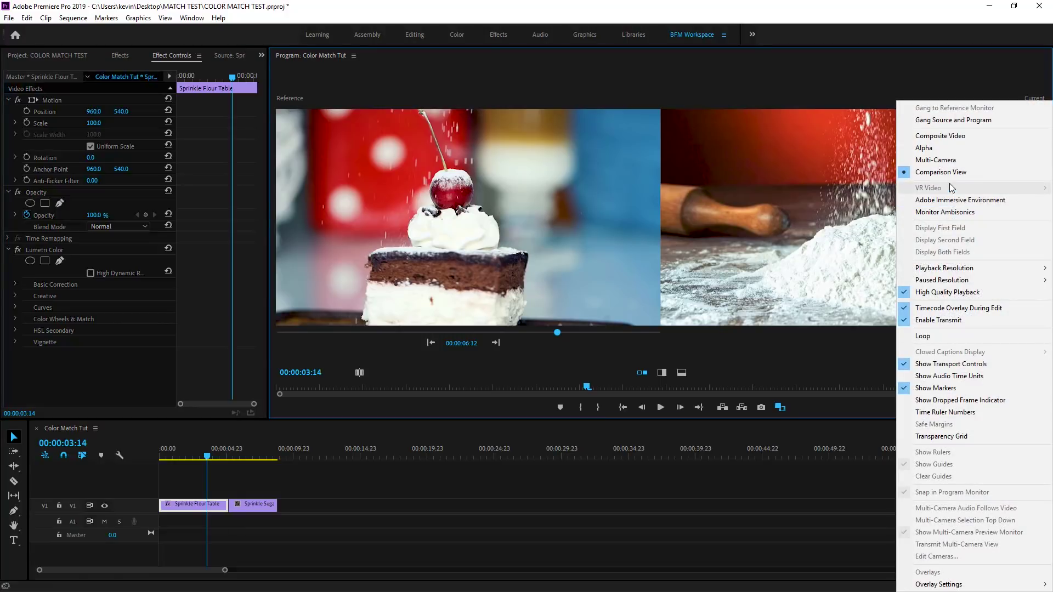
{"action": "left_click", "coordinate": [946, 137]}
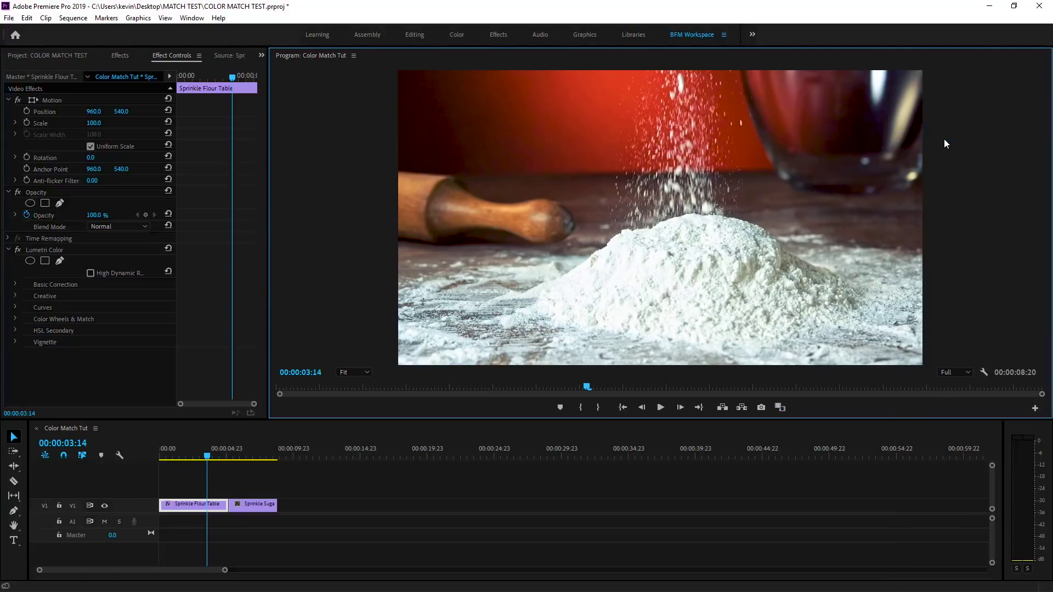
{"action": "left_click_drag", "start_coordinate": [206, 454], "coordinate": [160, 454]}
- Play the sequence from the start through the cherry cake clip to 00:00:08:15
{"action": "key", "text": "space"}
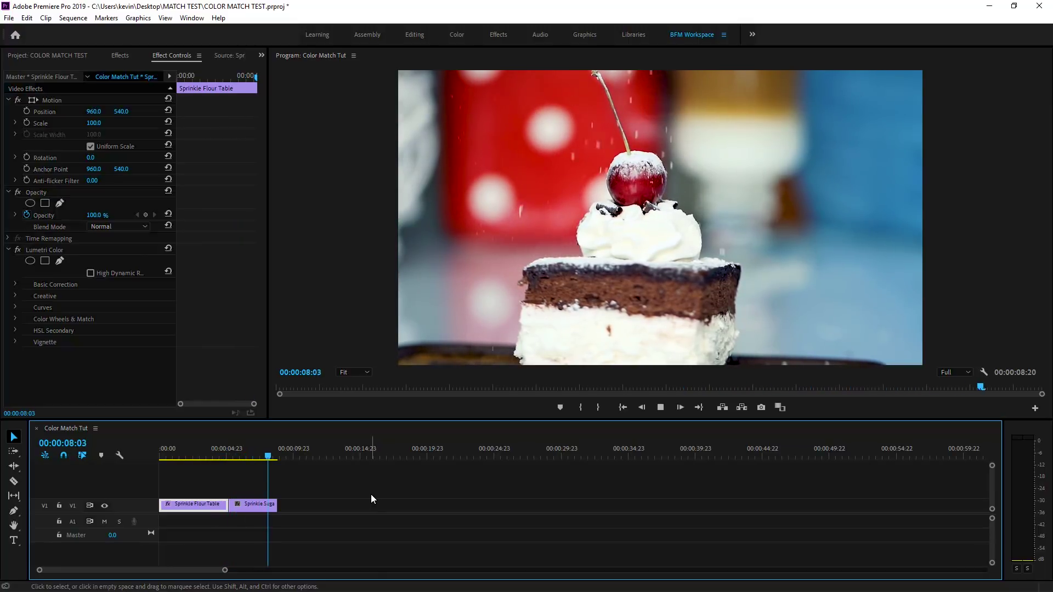
{"action": "key", "text": "space"}
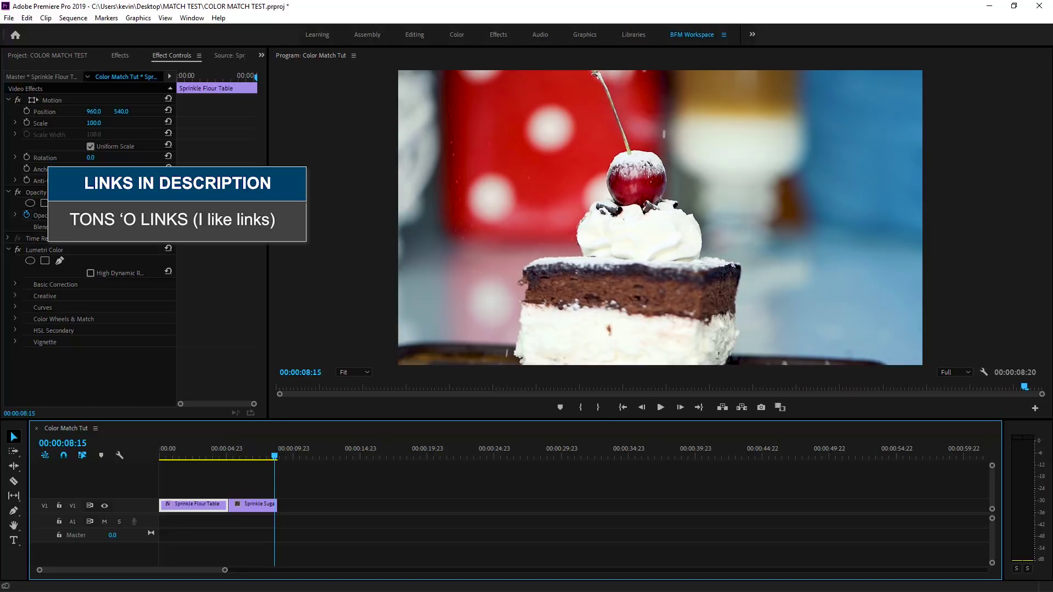